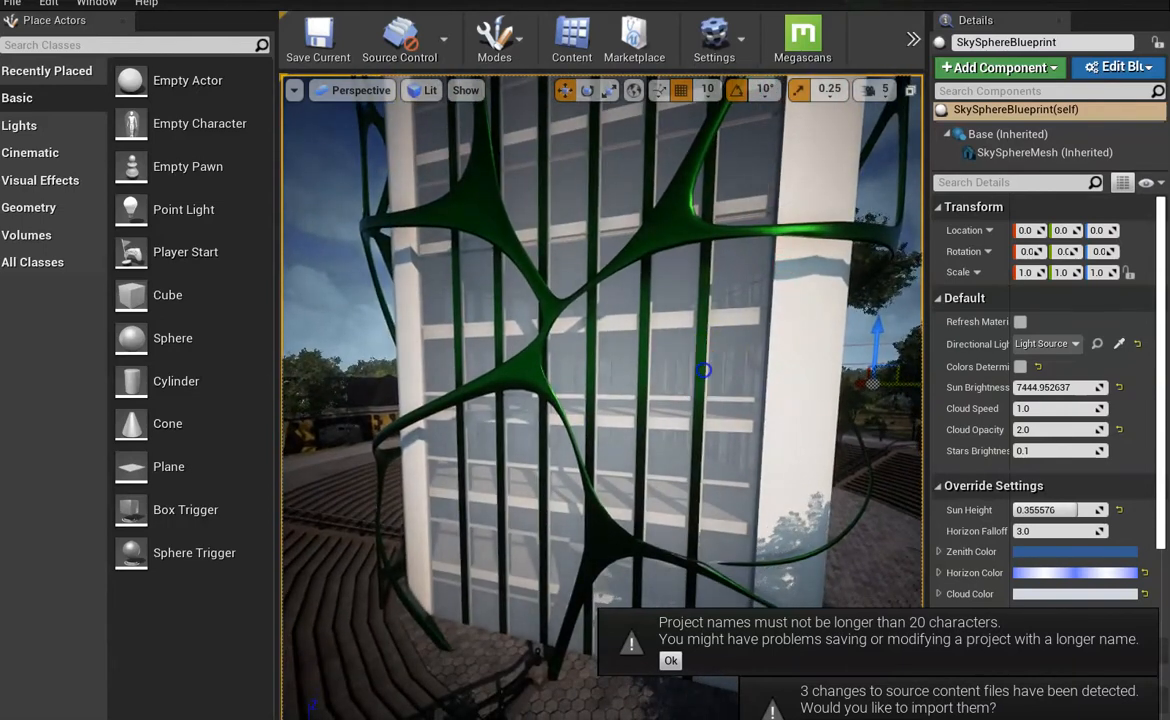
Inspect the node graph of the Metal material assigned to the building's exterior windows, including its green base colour node
{"action": "left_click", "coordinate": [704, 369]}
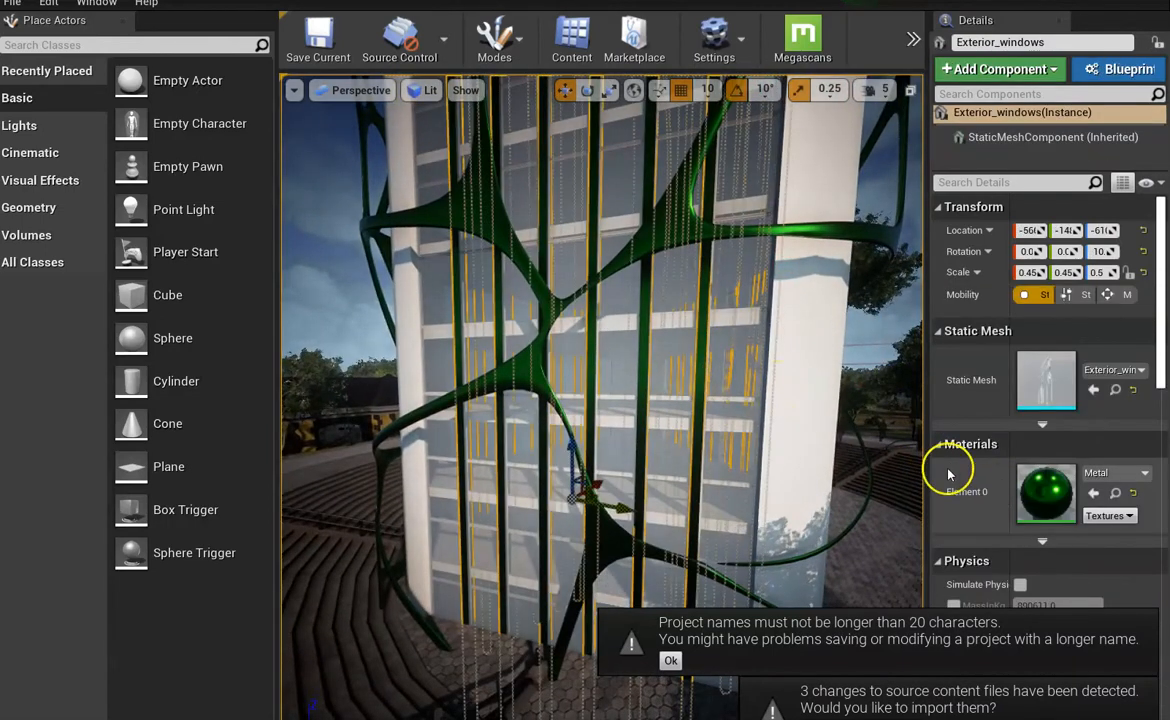
{"action": "double_click", "coordinate": [1043, 488]}
{"action": "right_click_drag", "start_coordinate": [563, 308], "coordinate": [624, 339]}
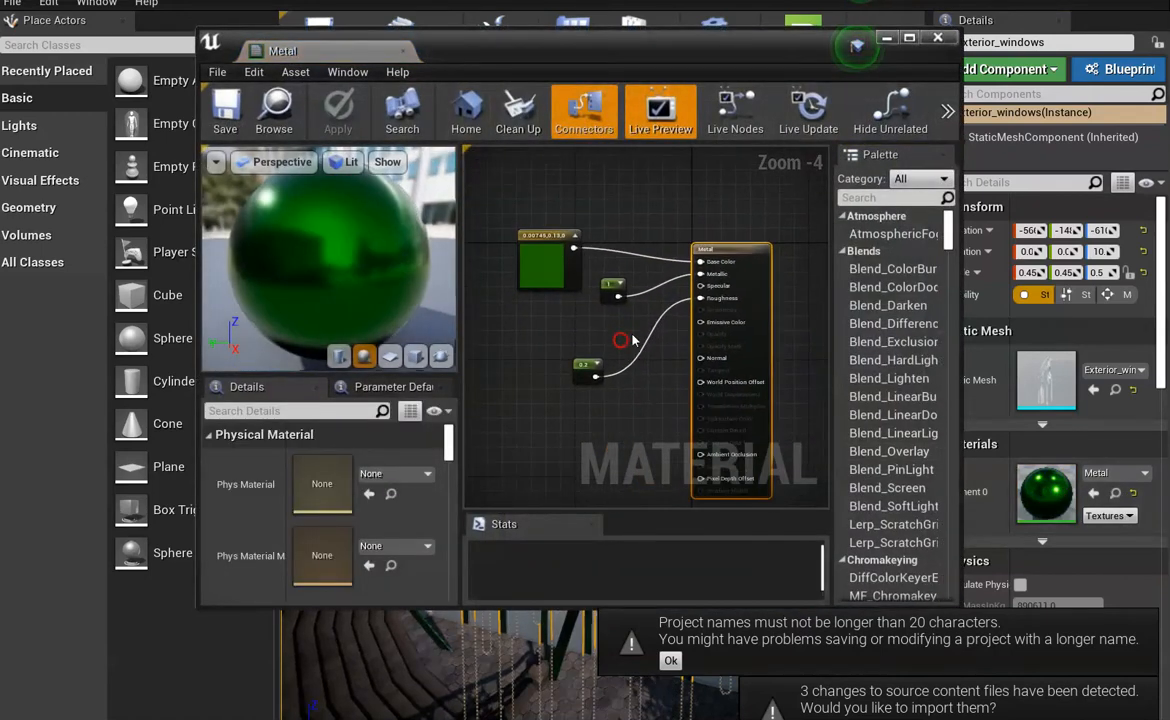
{"action": "left_click", "coordinate": [550, 268]}
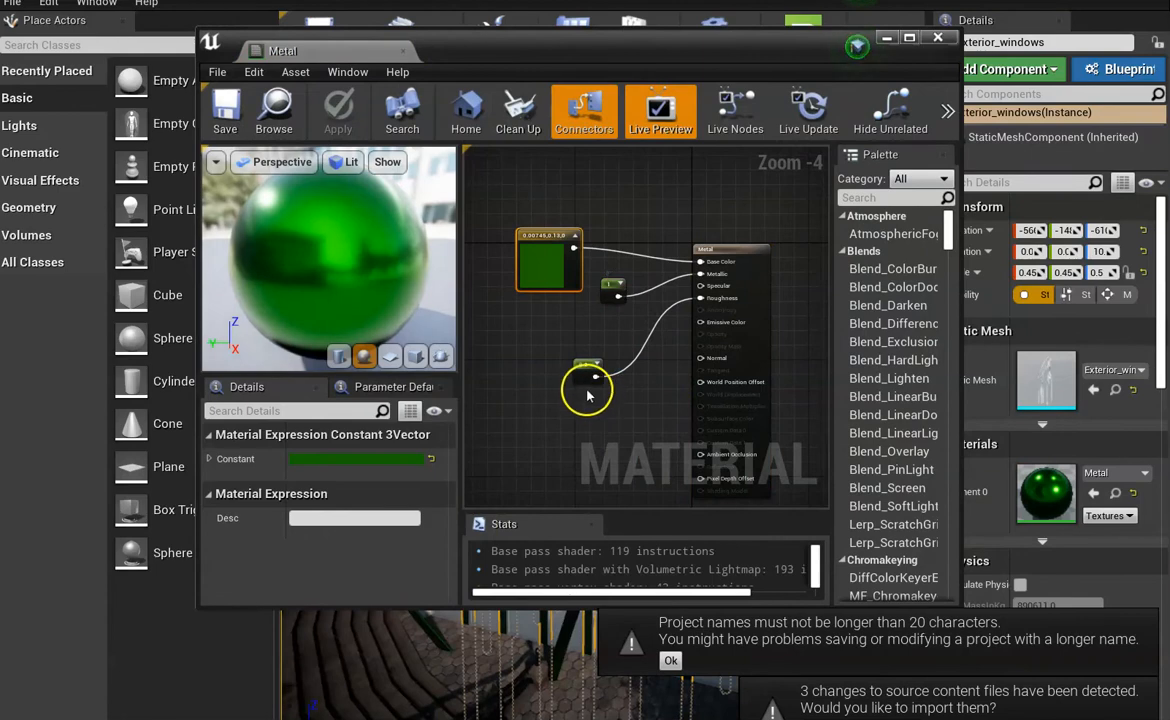
{"action": "left_click", "coordinate": [937, 40]}
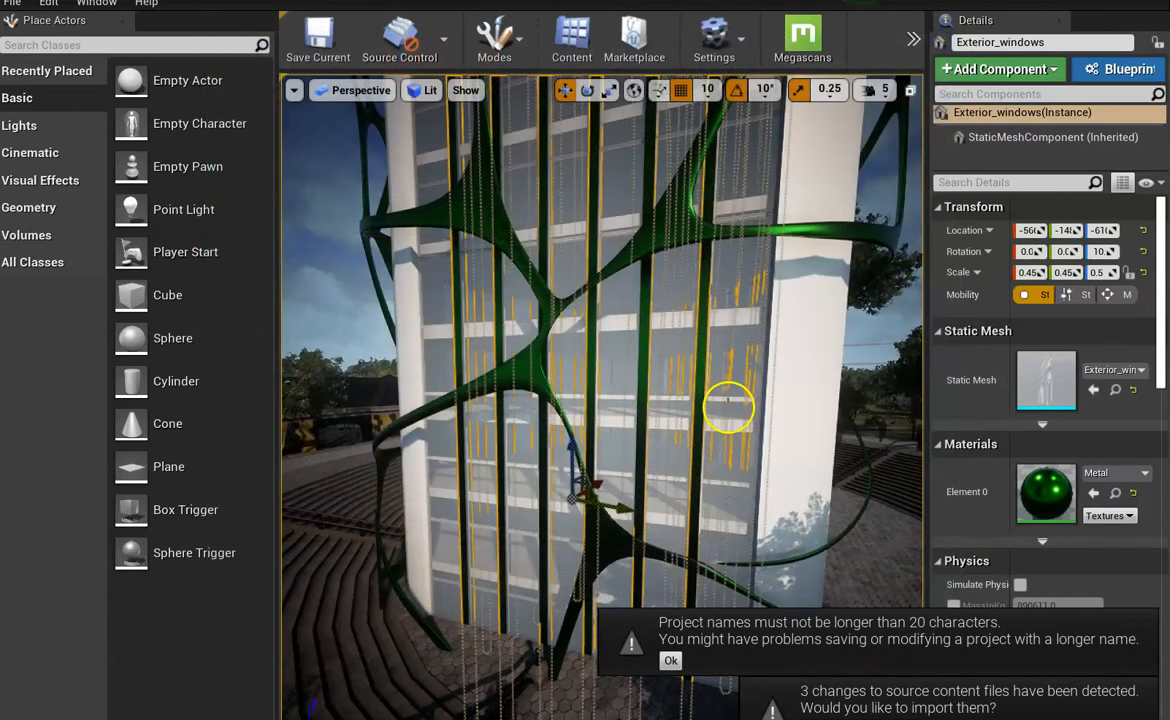
Switch to Substance Painter and examine the curved tube model from another angle
{"action": "key", "text": "alt+Tab"}
{"action": "key", "text": "alt+Tab"}
{"action": "key", "text": "alt+Tab"}
{"action": "key", "text": "alt+Tab"}
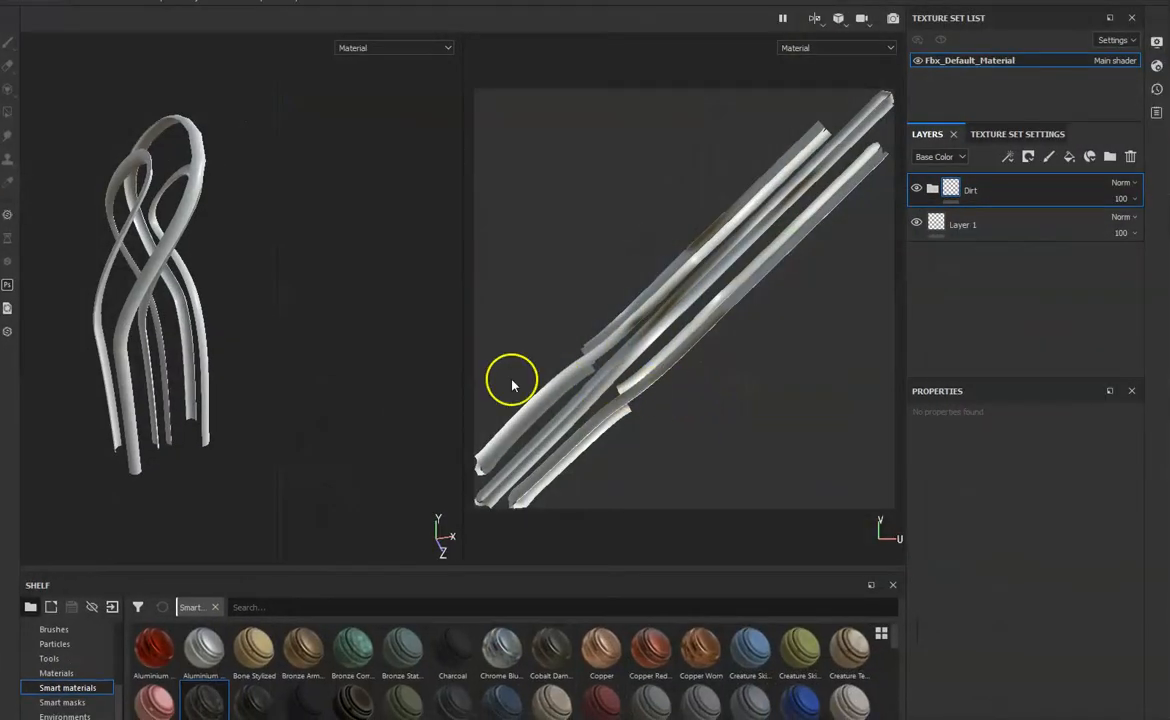
{"action": "left_click", "coordinate": [274, 234]}
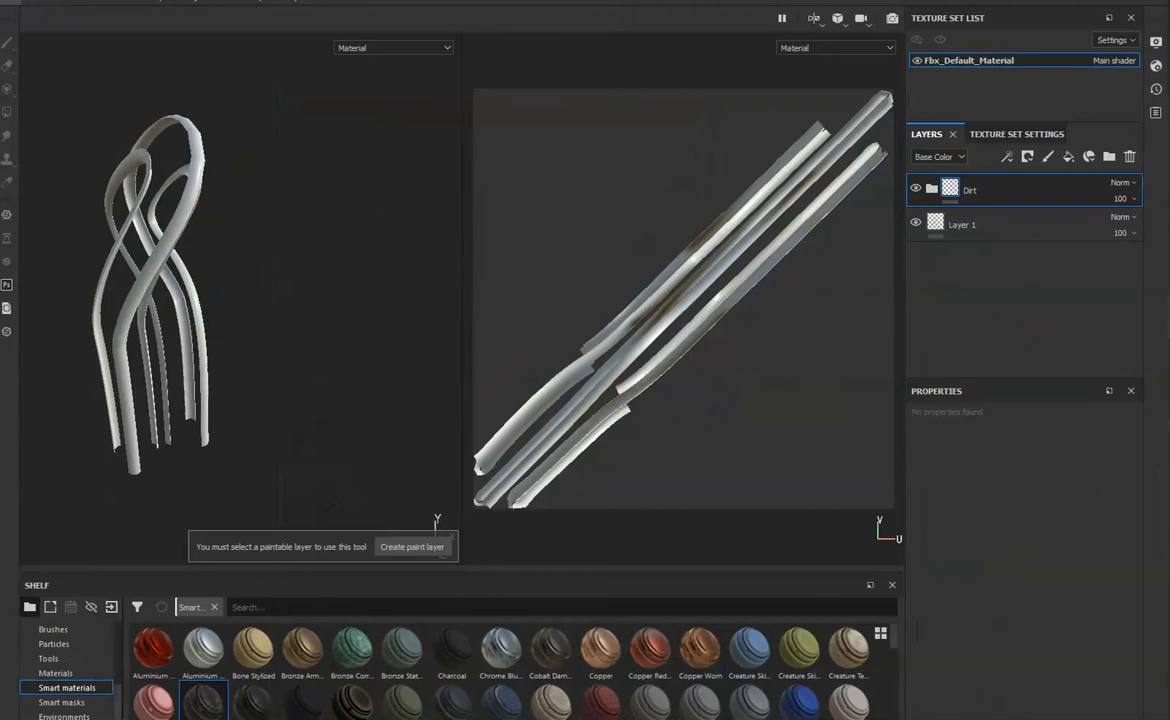
{"action": "scroll", "coordinate": [293, 301], "scroll_direction": "down", "scroll_amount": 3}
{"action": "scroll", "coordinate": [293, 301], "scroll_direction": "up", "scroll_amount": 4}
{"action": "left_click", "coordinate": [241, 390]}
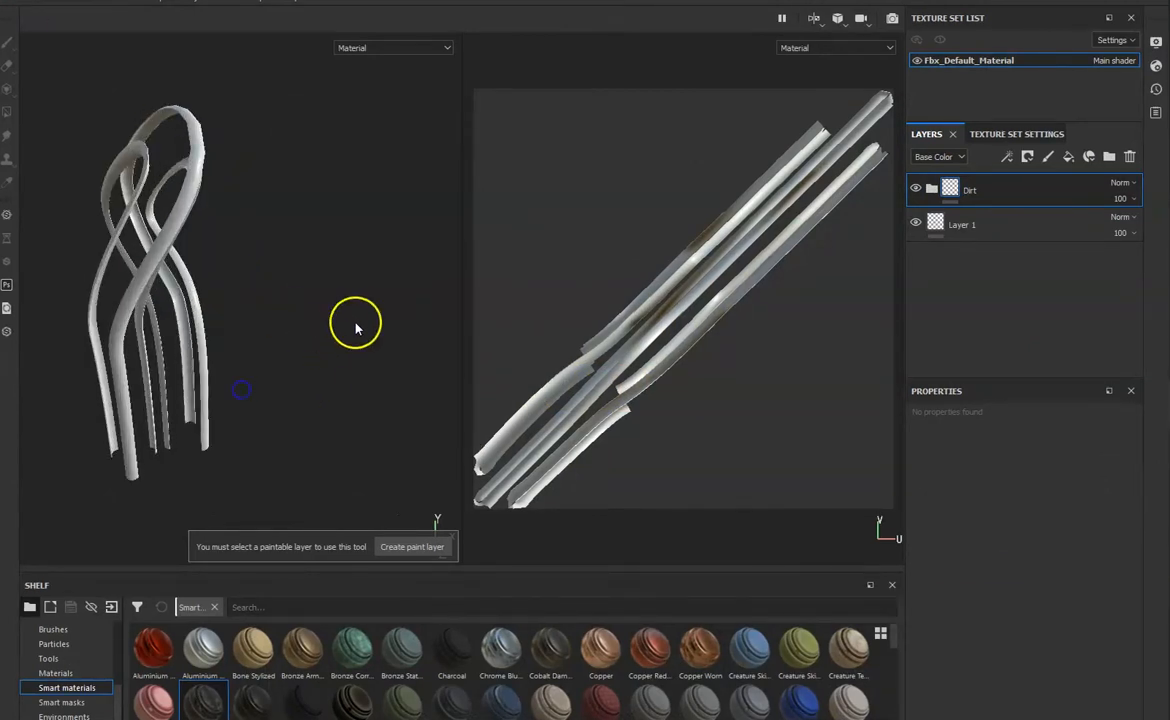
{"action": "left_click_drag", "start_coordinate": [364, 313], "coordinate": [207, 307], "text": "alt"}
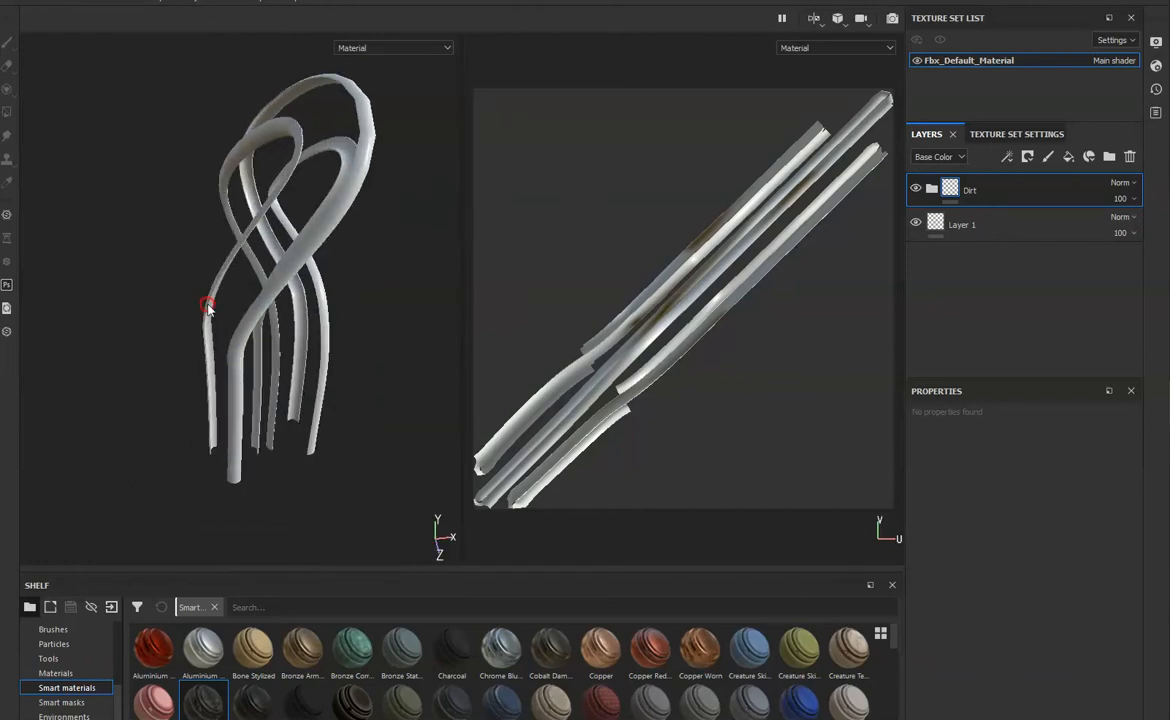
Choose the Artistic Hair brush, try it on the tube model, and delete the Dirt folder from the layer stack
{"action": "left_click", "coordinate": [66, 631]}
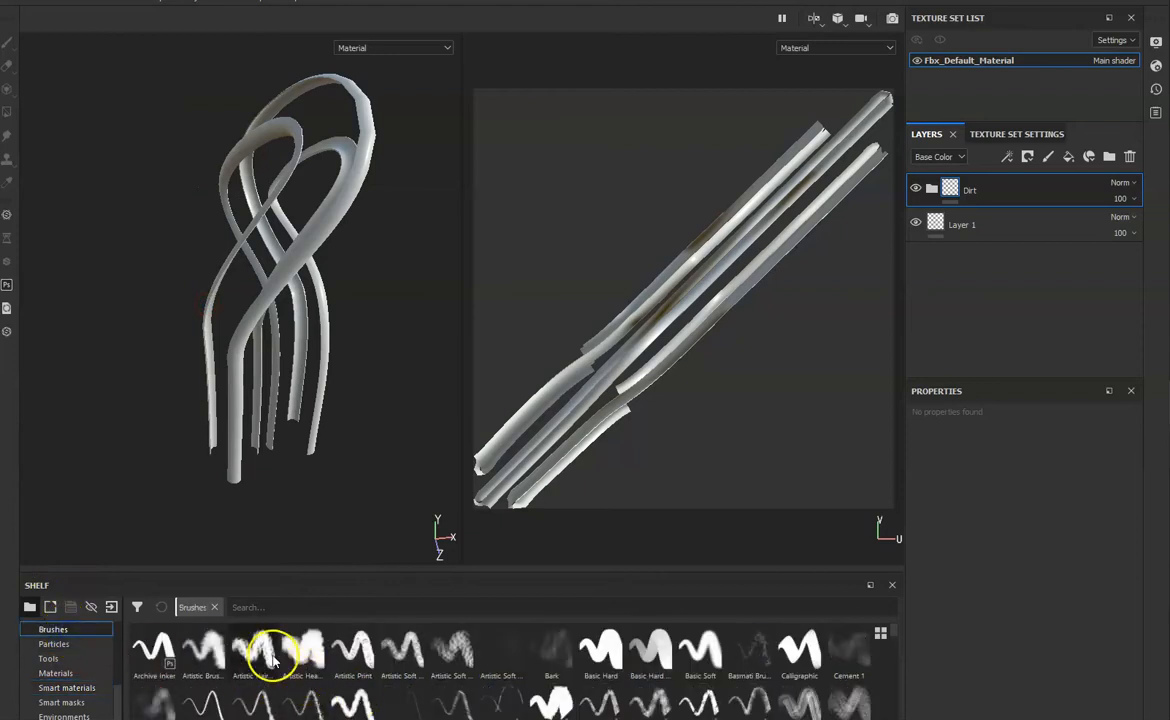
{"action": "scroll", "coordinate": [55, 650], "scroll_direction": "up", "scroll_amount": 3}
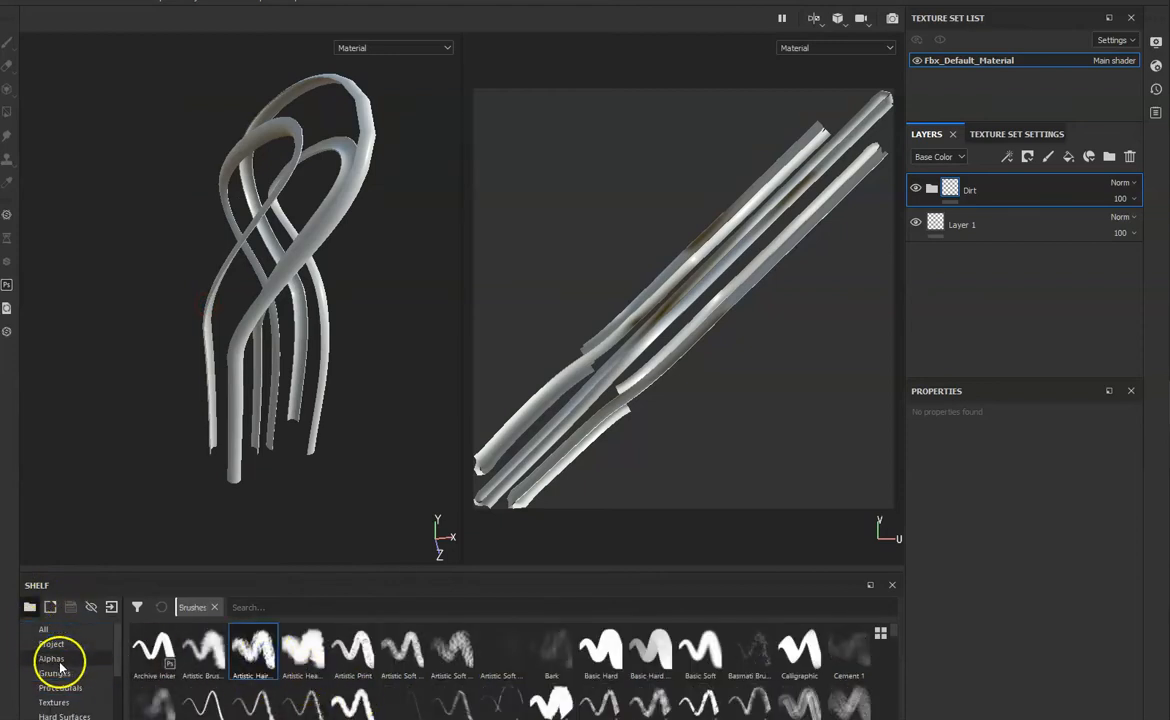
{"action": "scroll", "coordinate": [62, 662], "scroll_direction": "down", "scroll_amount": 3}
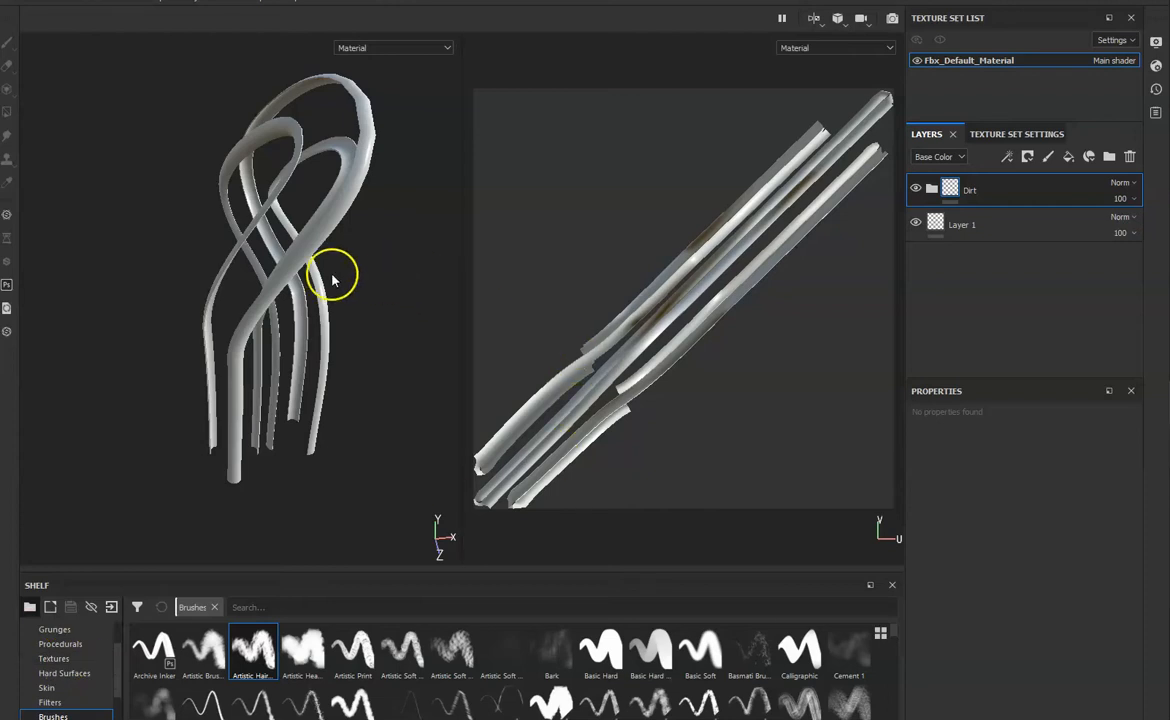
{"action": "left_click", "coordinate": [278, 293]}
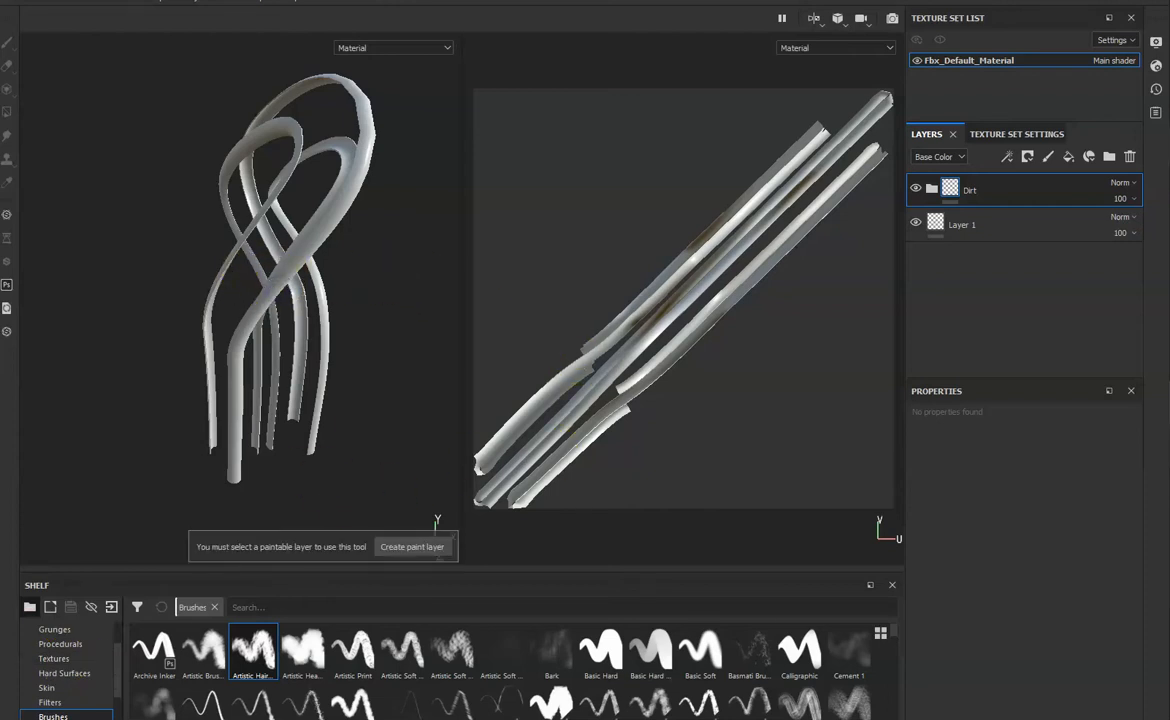
{"action": "left_click", "coordinate": [1130, 157]}
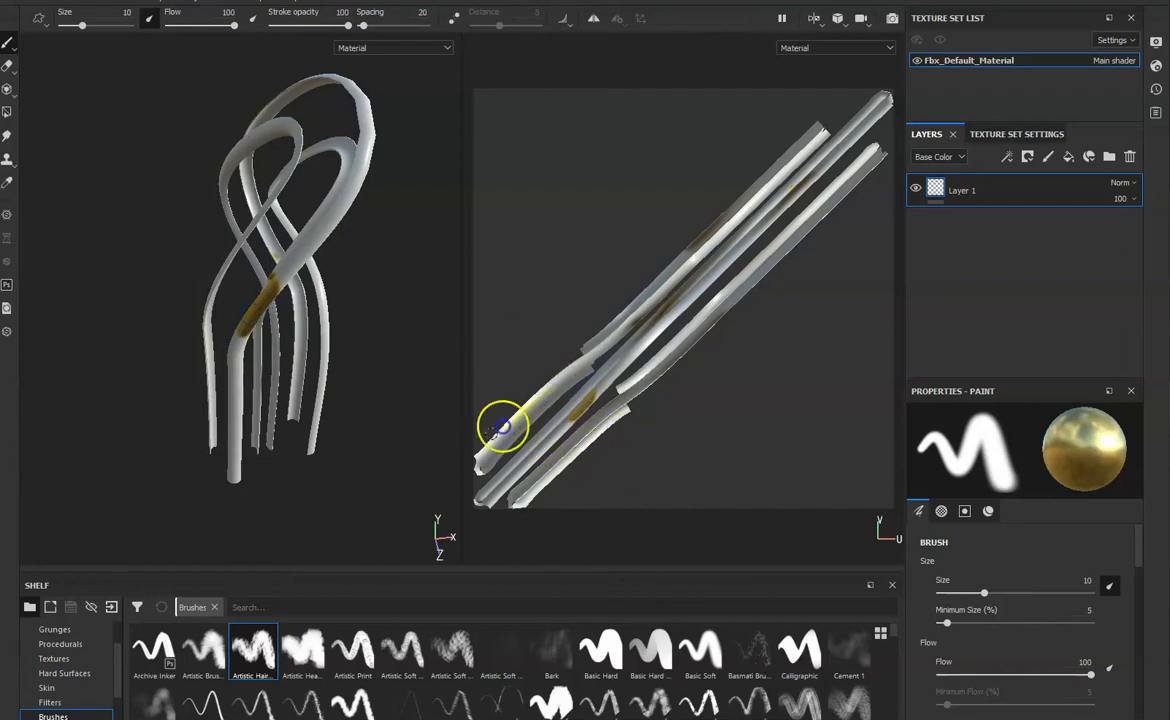
Paint gold metal strokes onto several tubes on Layer 1 with a size 10 brush at flow 100
{"action": "left_click_drag", "start_coordinate": [97, 396], "coordinate": [266, 402], "text": "alt"}
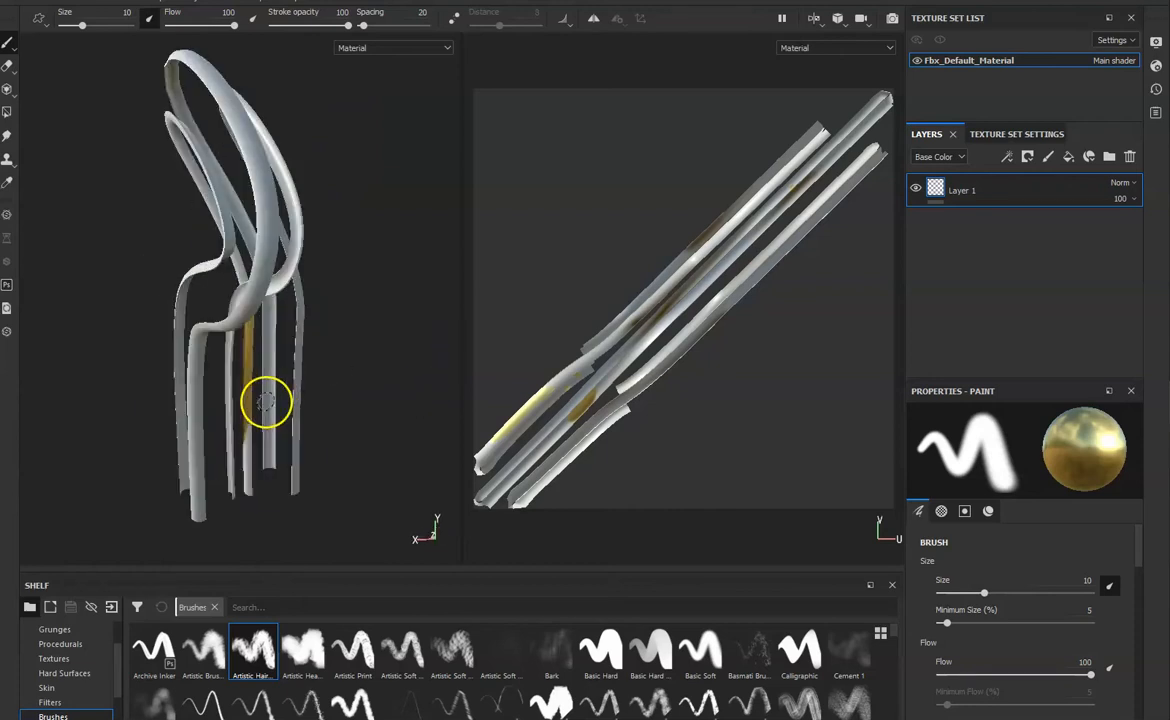
{"action": "scroll", "coordinate": [265, 402], "scroll_direction": "up", "scroll_amount": 6}
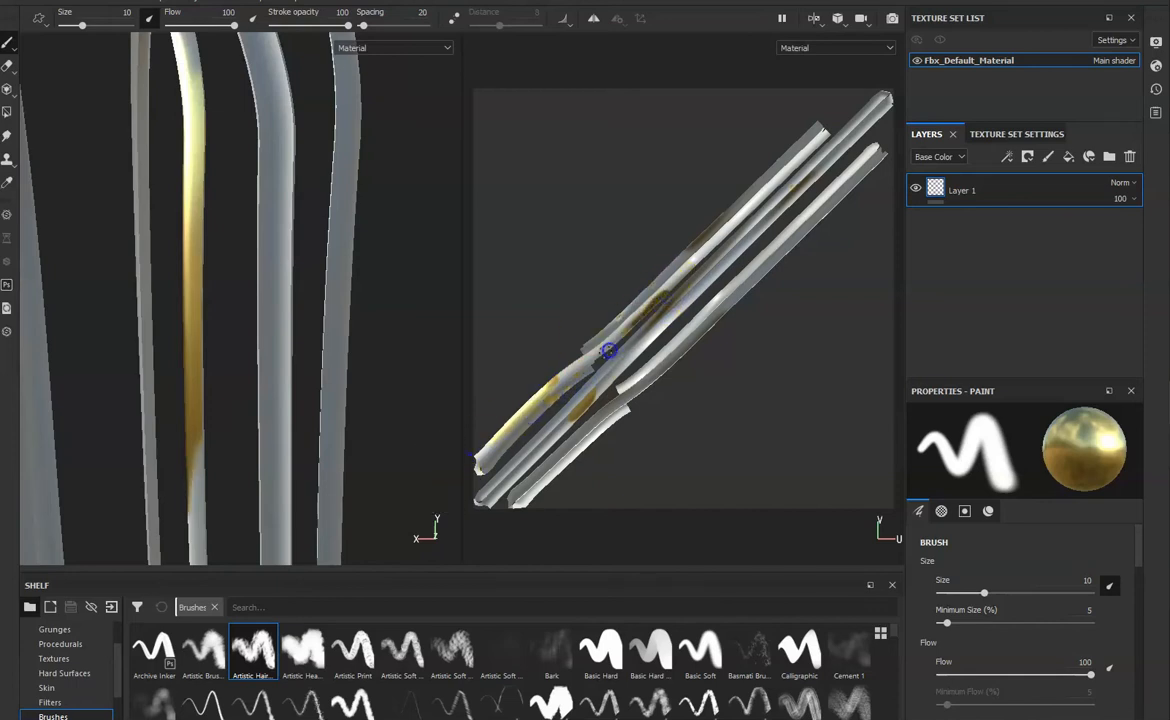
{"action": "left_click_drag", "start_coordinate": [50, 259], "coordinate": [259, 247], "text": "alt"}
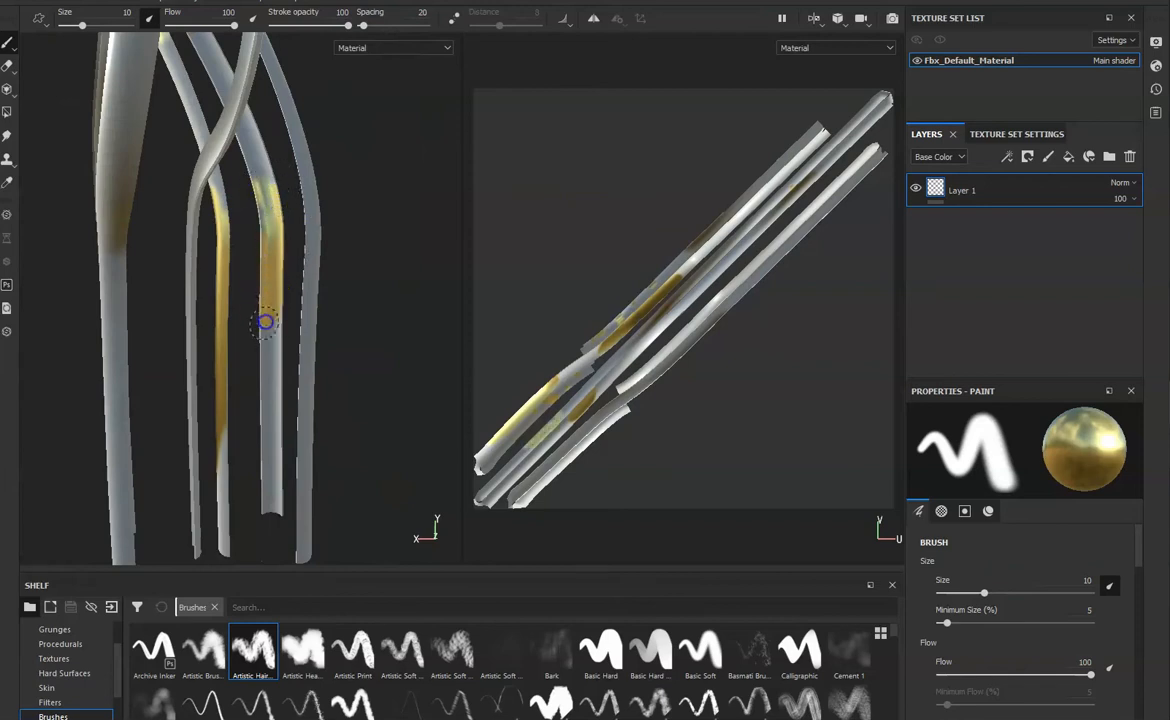
{"action": "mouse_move", "coordinate": [428, 300]}
{"action": "left_mouse_down", "text": "alt"}
{"action": "mouse_move", "coordinate": [292, 326]}
{"action": "mouse_move", "coordinate": [235, 274]}
{"action": "mouse_move", "coordinate": [240, 264]}
{"action": "left_mouse_up", "text": "alt"}
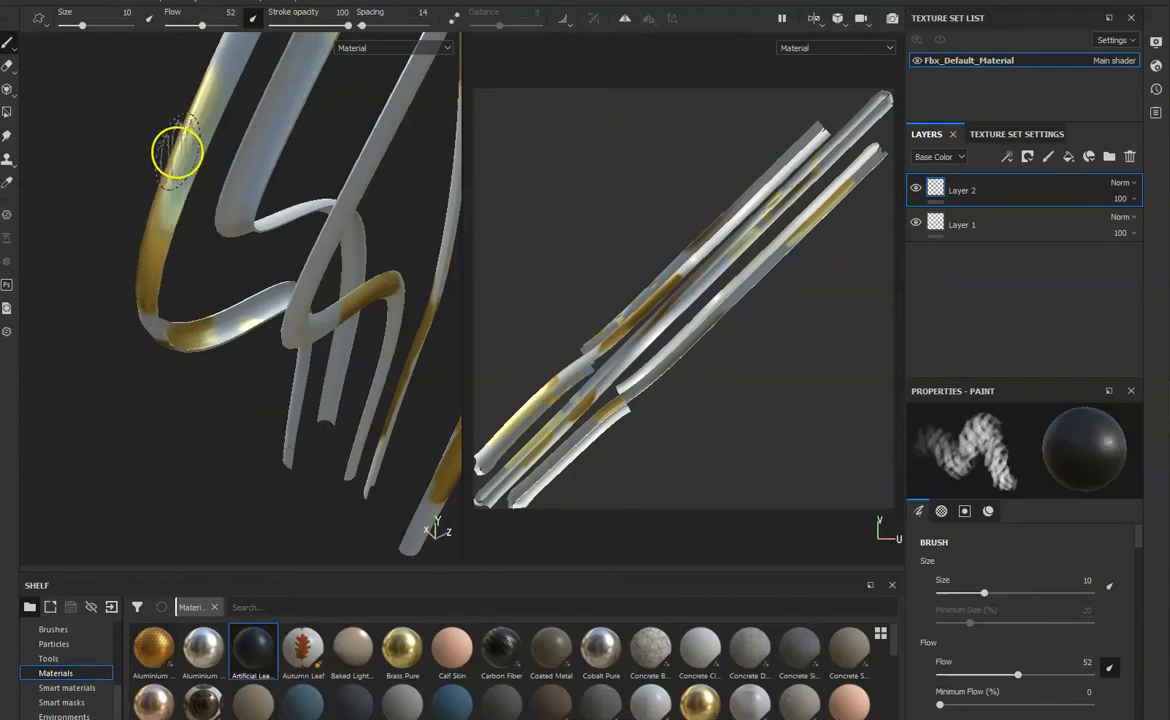
Brush dark Artificial Leather streaks over the large curved tubes on Layer 2 with brush size 10 and flow 52
{"action": "mouse_move", "coordinate": [259, 151]}
{"action": "left_mouse_down"}
{"action": "mouse_move", "coordinate": [298, 95]}
{"action": "mouse_move", "coordinate": [234, 279]}
{"action": "left_mouse_up"}
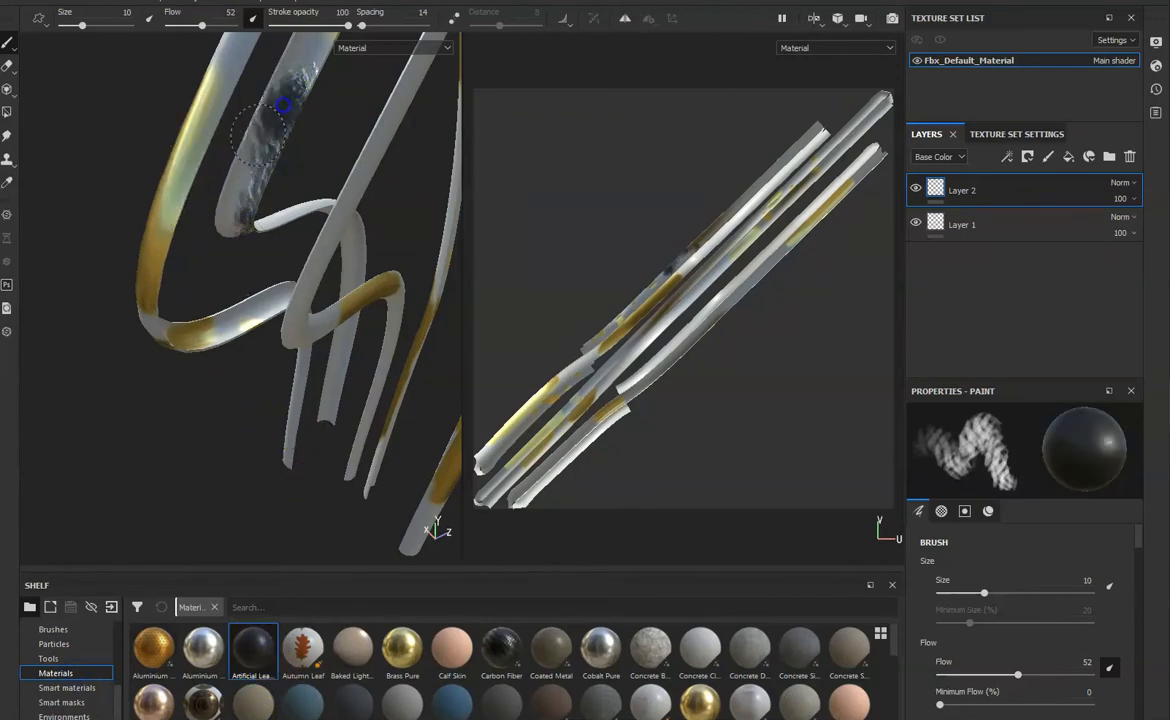
{"action": "left_click_drag", "start_coordinate": [283, 105], "coordinate": [238, 224]}
{"action": "mouse_move", "coordinate": [235, 166]}
{"action": "left_mouse_down"}
{"action": "mouse_move", "coordinate": [159, 300]}
{"action": "mouse_move", "coordinate": [162, 188]}
{"action": "mouse_move", "coordinate": [190, 91]}
{"action": "mouse_move", "coordinate": [143, 260]}
{"action": "left_mouse_up"}
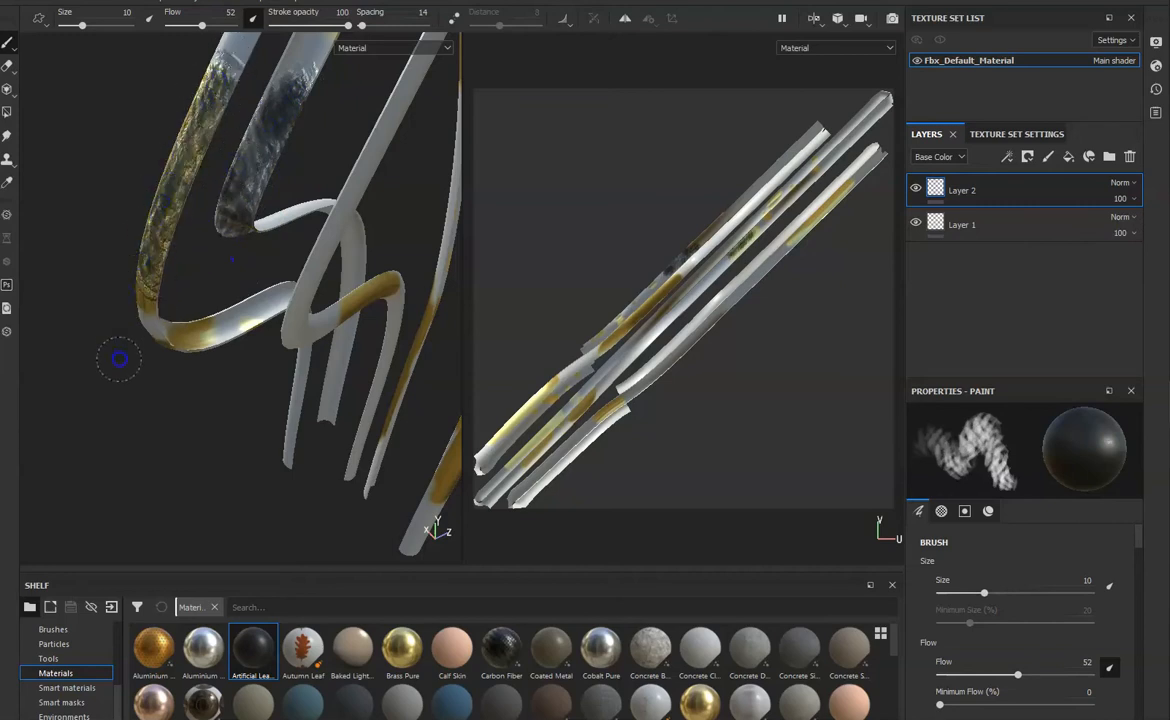
{"action": "mouse_move", "coordinate": [165, 369]}
{"action": "left_mouse_down", "text": "alt"}
{"action": "mouse_move", "coordinate": [209, 334]}
{"action": "mouse_move", "coordinate": [149, 334]}
{"action": "mouse_move", "coordinate": [97, 378]}
{"action": "left_mouse_up", "text": "alt"}
{"action": "mouse_move", "coordinate": [240, 245]}
{"action": "left_mouse_down"}
{"action": "mouse_move", "coordinate": [251, 204]}
{"action": "mouse_move", "coordinate": [224, 196]}
{"action": "mouse_move", "coordinate": [285, 45]}
{"action": "mouse_move", "coordinate": [197, 261]}
{"action": "mouse_move", "coordinate": [227, 119]}
{"action": "left_mouse_up"}
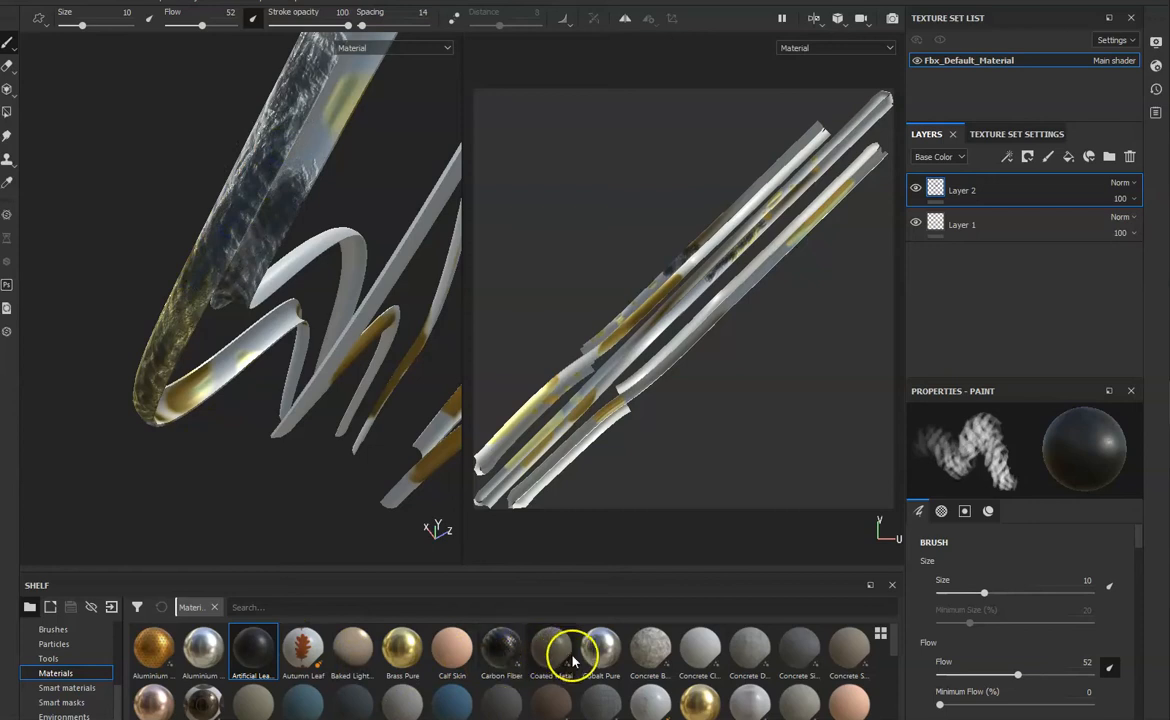
Select the dark woven fabric material and brush it over the leather-painted tube and the gold-patched lower bend
{"action": "left_click", "coordinate": [600, 700]}
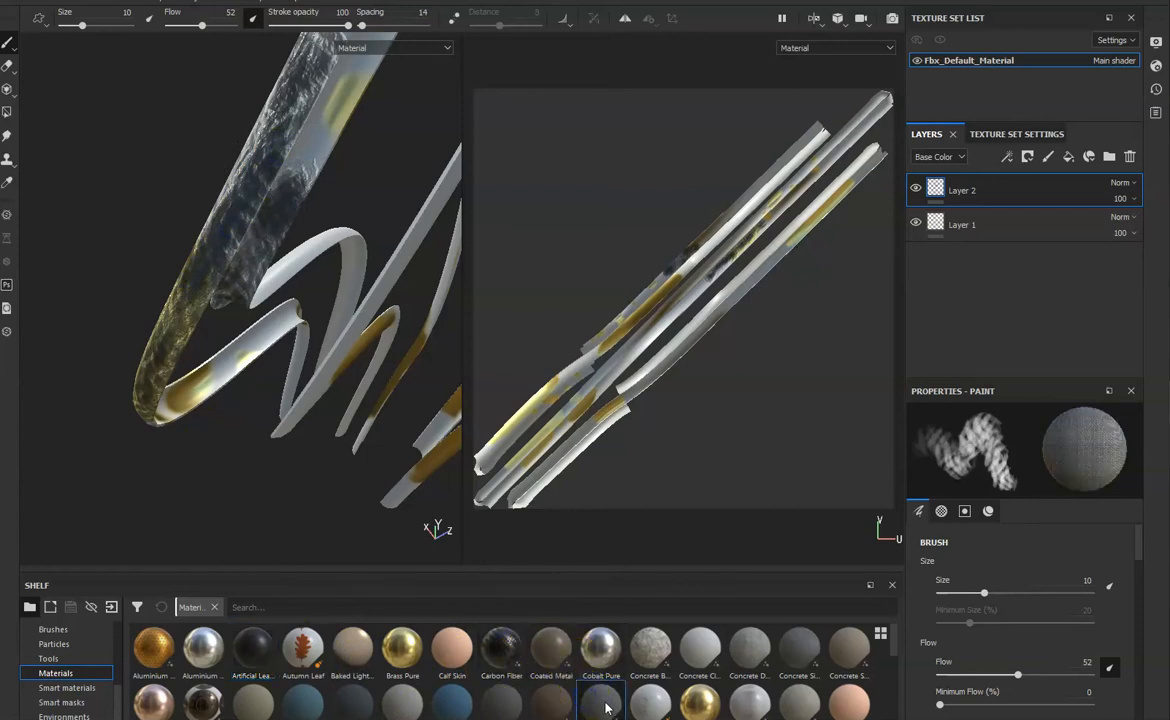
{"action": "mouse_move", "coordinate": [277, 160]}
{"action": "left_mouse_down"}
{"action": "mouse_move", "coordinate": [329, 117]}
{"action": "mouse_move", "coordinate": [278, 197]}
{"action": "left_mouse_up"}
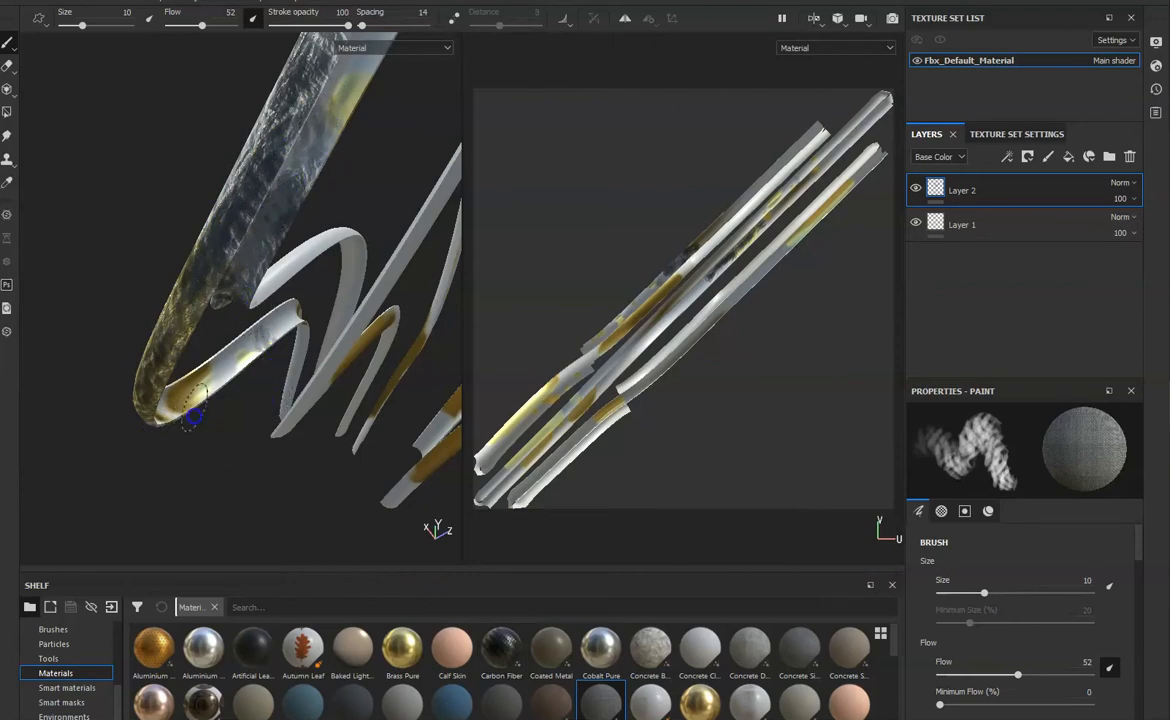
{"action": "left_click_drag", "start_coordinate": [192, 416], "coordinate": [234, 347]}
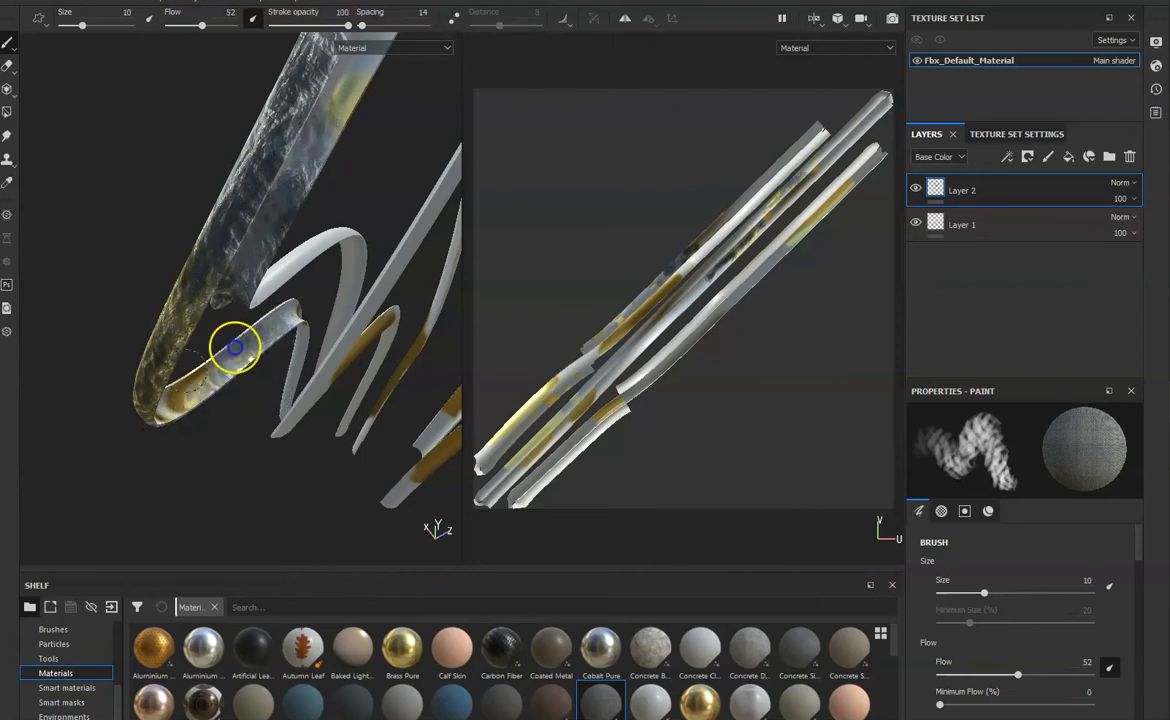
Paint the gold Aluminium Insulator material along the thin bends and up the thick curved tube on Layer 2
{"action": "left_click", "coordinate": [156, 652]}
{"action": "left_click_drag", "start_coordinate": [311, 245], "coordinate": [270, 289]}
{"action": "left_click_drag", "start_coordinate": [357, 211], "coordinate": [222, 317]}
{"action": "left_click_drag", "start_coordinate": [364, 270], "coordinate": [136, 261], "text": "alt"}
{"action": "mouse_move", "coordinate": [203, 295]}
{"action": "left_mouse_down", "text": "alt"}
{"action": "mouse_move", "coordinate": [251, 287]}
{"action": "mouse_move", "coordinate": [337, 309]}
{"action": "left_mouse_up", "text": "alt"}
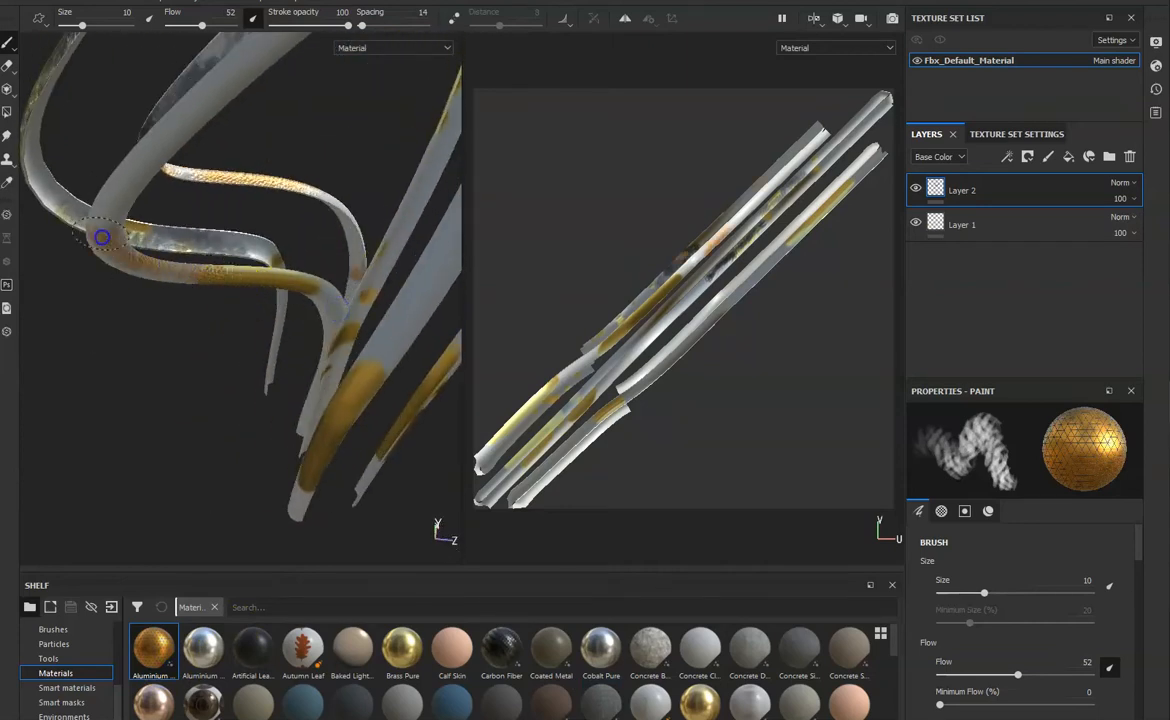
{"action": "left_click_drag", "start_coordinate": [102, 237], "coordinate": [185, 124]}
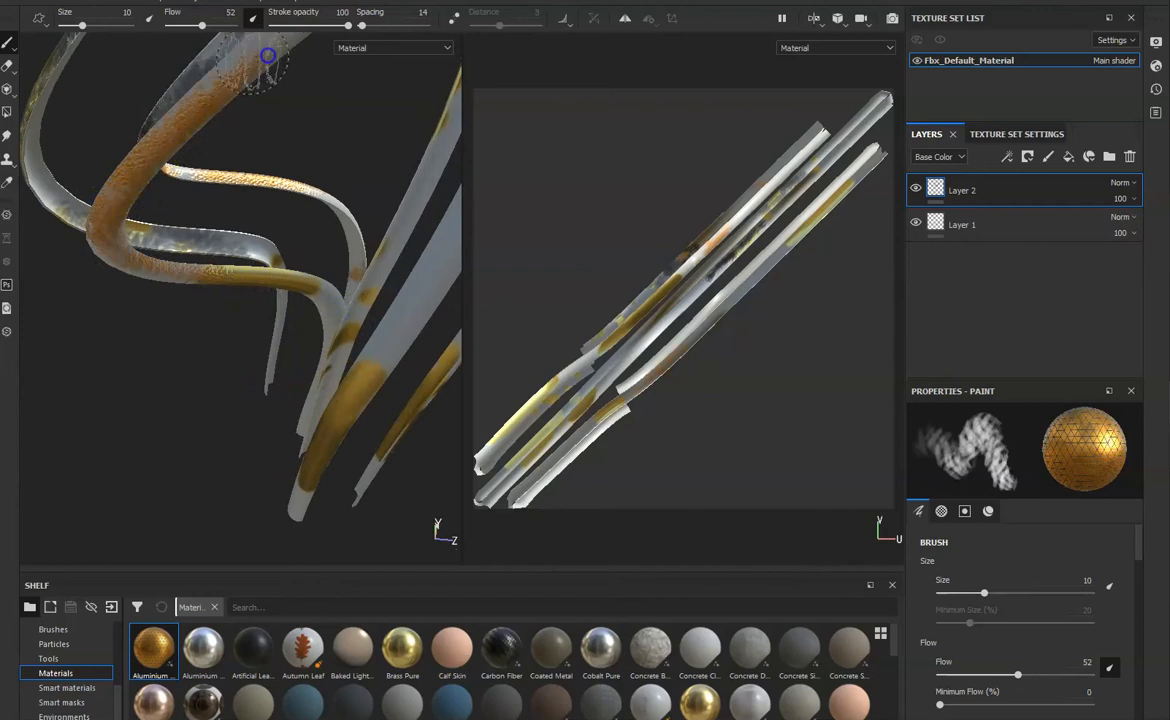
Review the available output templates and their output maps in the texture export settings
{"action": "left_click", "coordinate": [12, 2]}
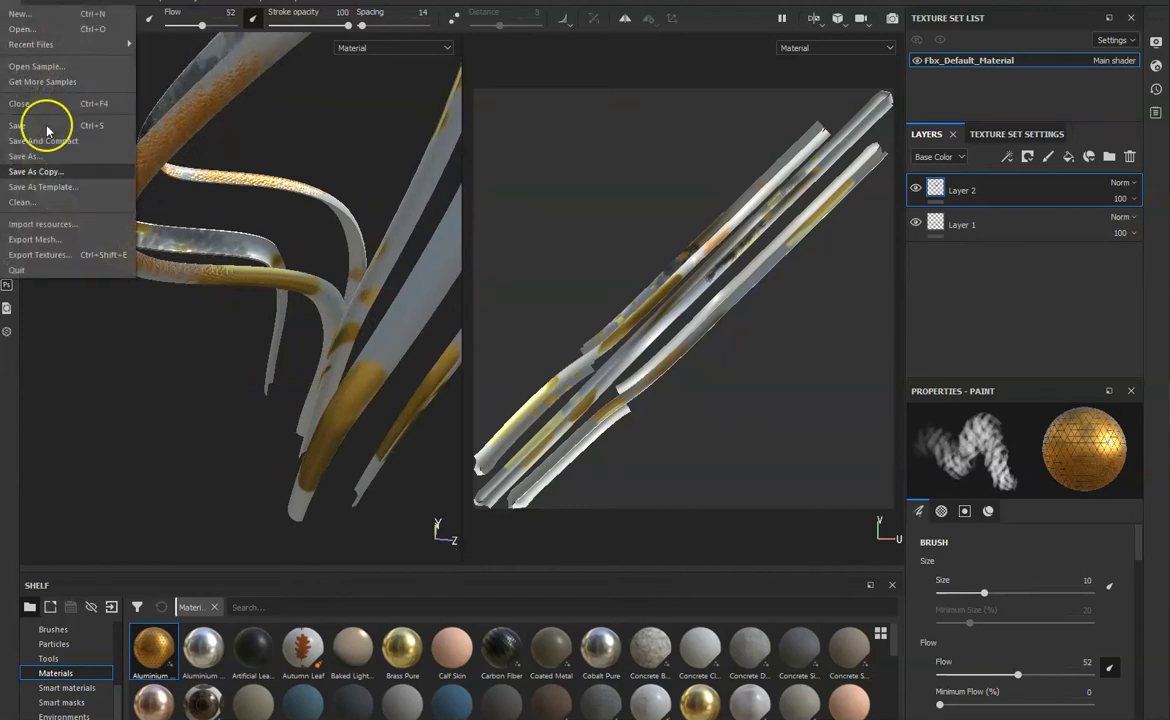
{"action": "left_click", "coordinate": [40, 255]}
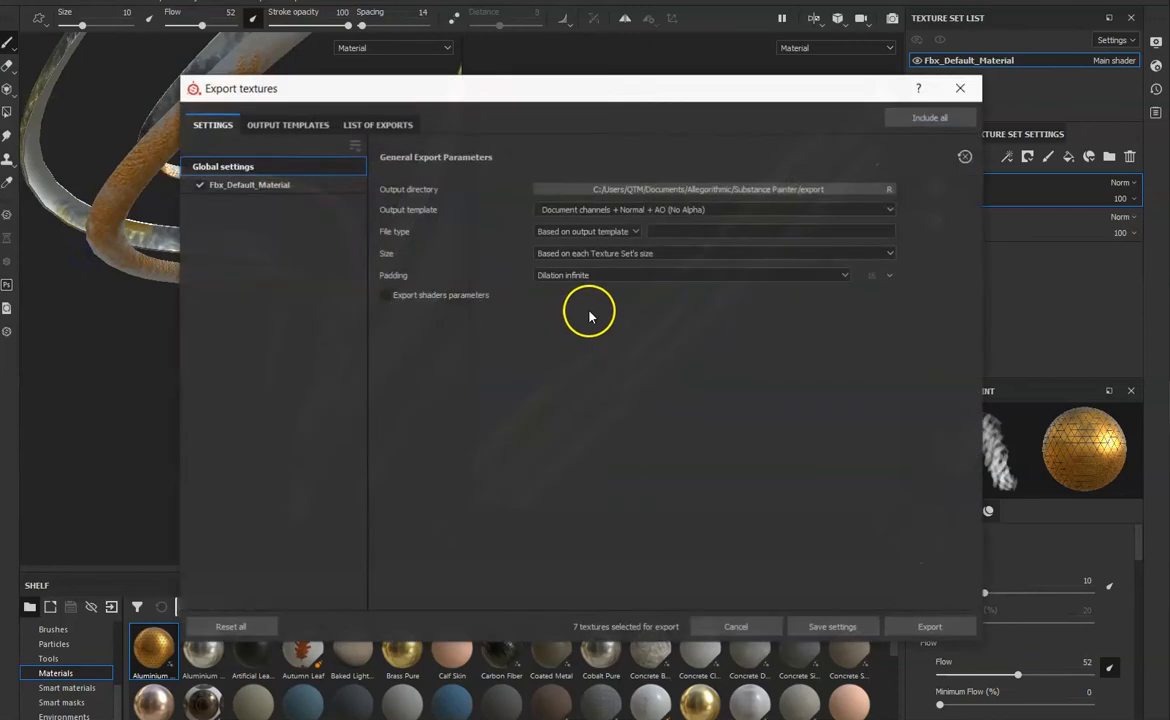
{"action": "left_click", "coordinate": [283, 126]}
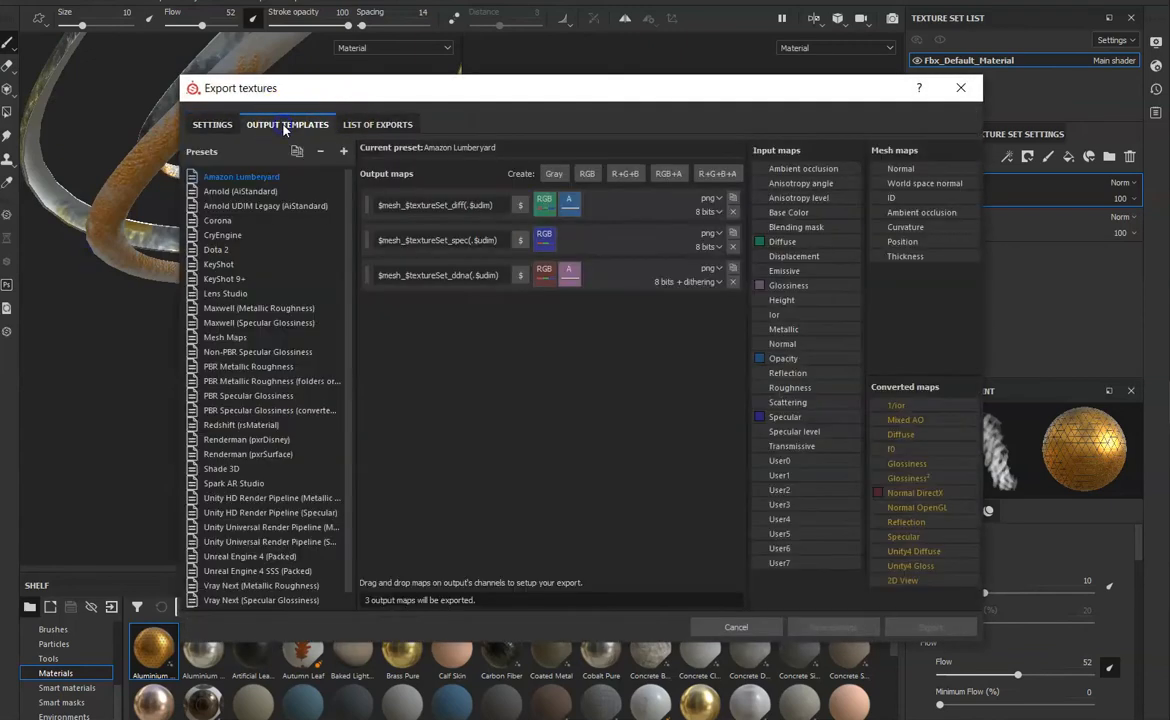
{"action": "scroll", "coordinate": [225, 440], "scroll_direction": "down", "scroll_amount": 1}
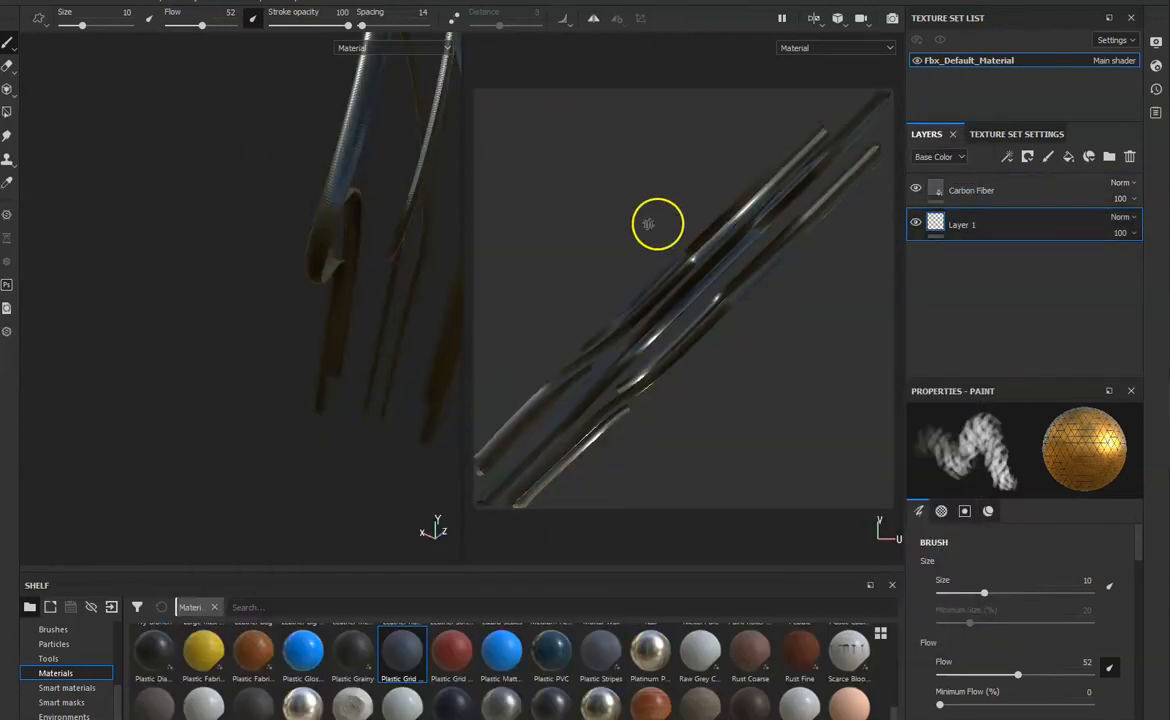
Resize the Carbon Fiber fill layer's UV tiling to about 1.33 by 1.91 and shift its offset in the UV view
{"action": "left_click", "coordinate": [971, 189]}
{"action": "left_click_drag", "start_coordinate": [365, 232], "coordinate": [423, 156], "text": "alt"}
{"action": "right_click_drag", "start_coordinate": [337, 145], "coordinate": [373, 572], "text": "alt"}
{"action": "left_click_drag", "start_coordinate": [332, 346], "coordinate": [391, 362], "text": "alt"}
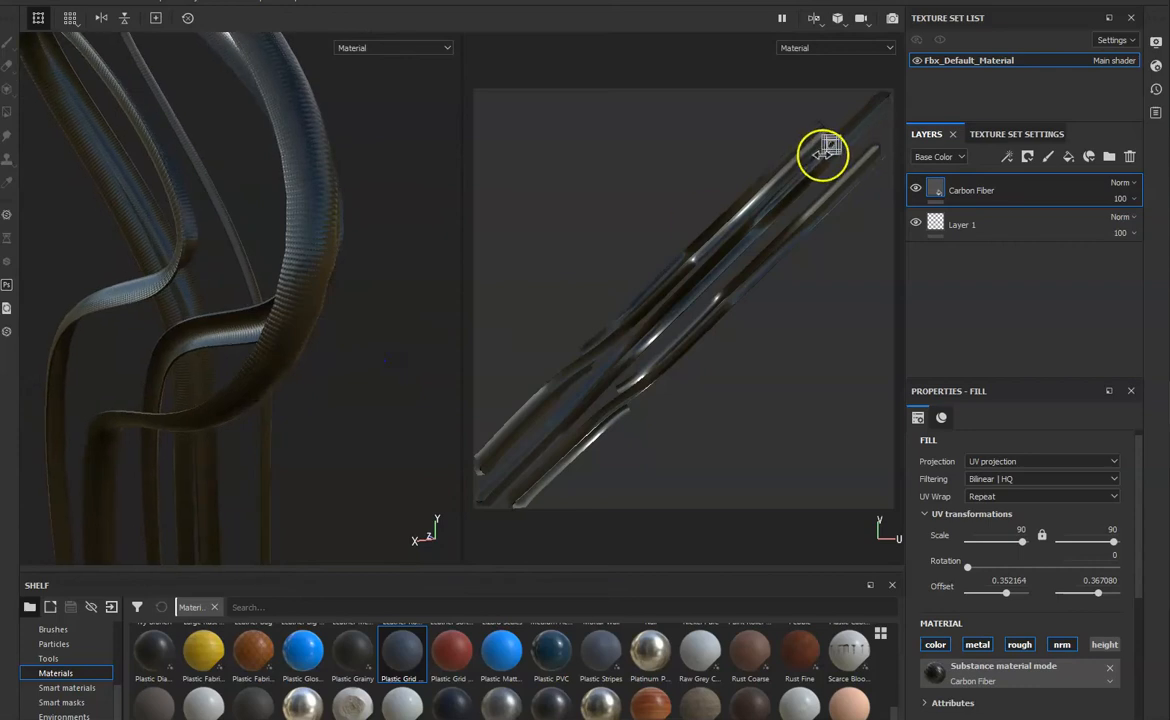
{"action": "left_click_drag", "start_coordinate": [738, 159], "coordinate": [725, 159]}
{"action": "left_click_drag", "start_coordinate": [818, 150], "coordinate": [593, 279]}
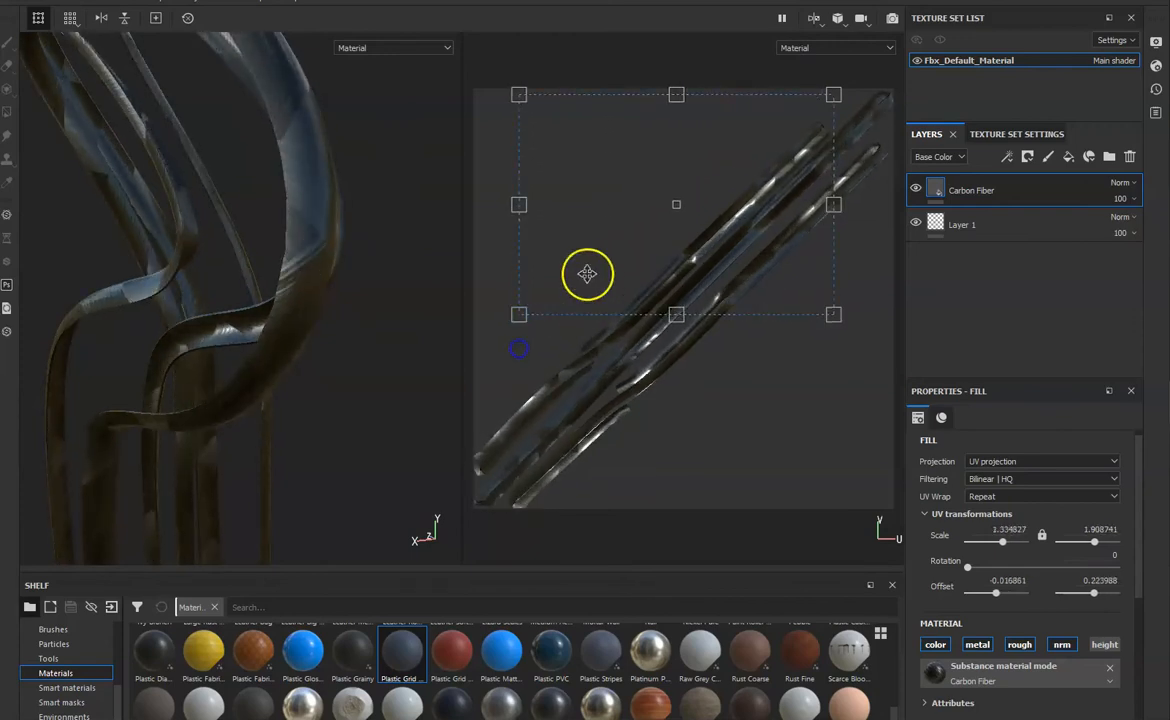
Scale the Aluminium Insulator fill's UV tiling to about 6.29 by 5.64 and rotate it to about 331 degrees
{"action": "mouse_move", "coordinate": [411, 229]}
{"action": "left_mouse_down", "text": "alt"}
{"action": "mouse_move", "coordinate": [339, 222]}
{"action": "mouse_move", "coordinate": [368, 162]}
{"action": "mouse_move", "coordinate": [406, 148]}
{"action": "mouse_move", "coordinate": [366, 138]}
{"action": "mouse_move", "coordinate": [363, 269]}
{"action": "mouse_move", "coordinate": [418, 251]}
{"action": "mouse_move", "coordinate": [386, 251]}
{"action": "mouse_move", "coordinate": [384, 232]}
{"action": "left_mouse_up", "text": "alt"}
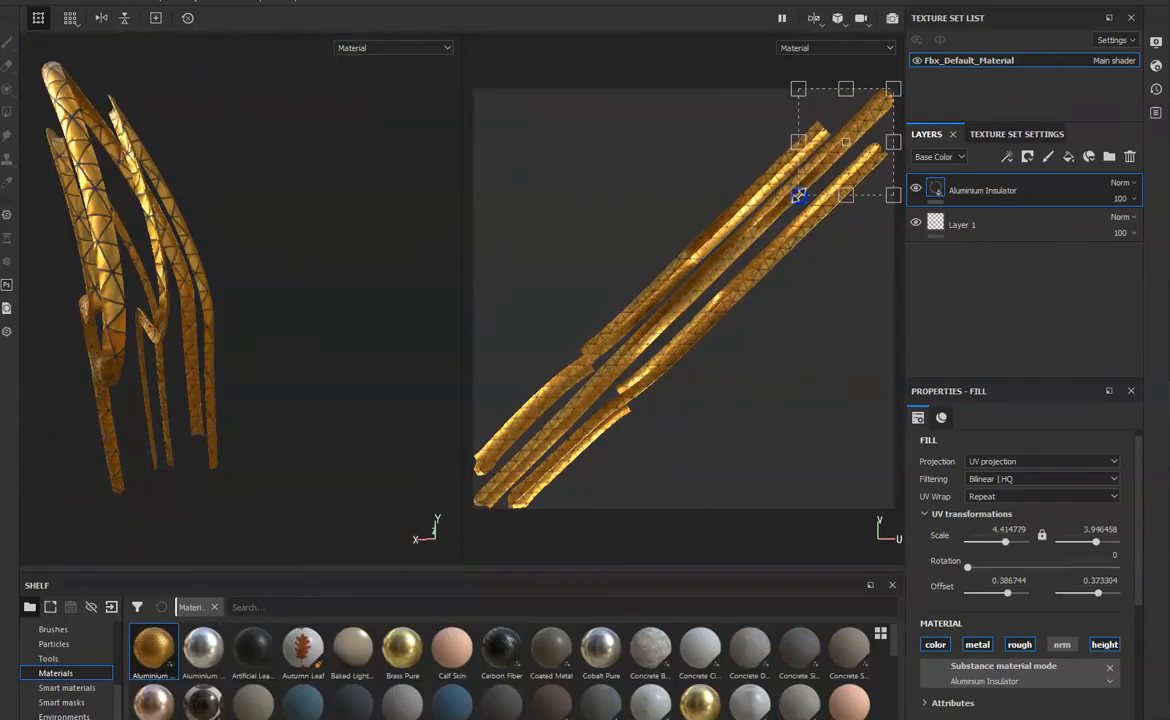
{"action": "left_click_drag", "start_coordinate": [795, 190], "coordinate": [826, 162]}
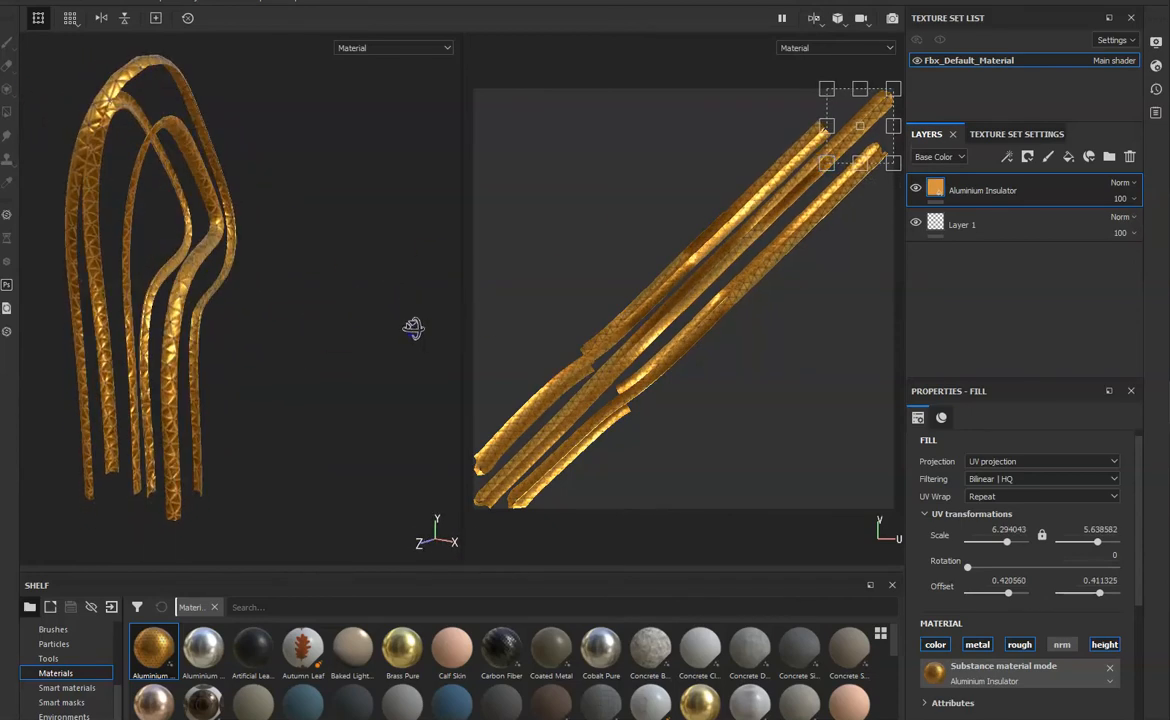
{"action": "right_click_drag", "start_coordinate": [262, 315], "coordinate": [291, 602], "text": "alt"}
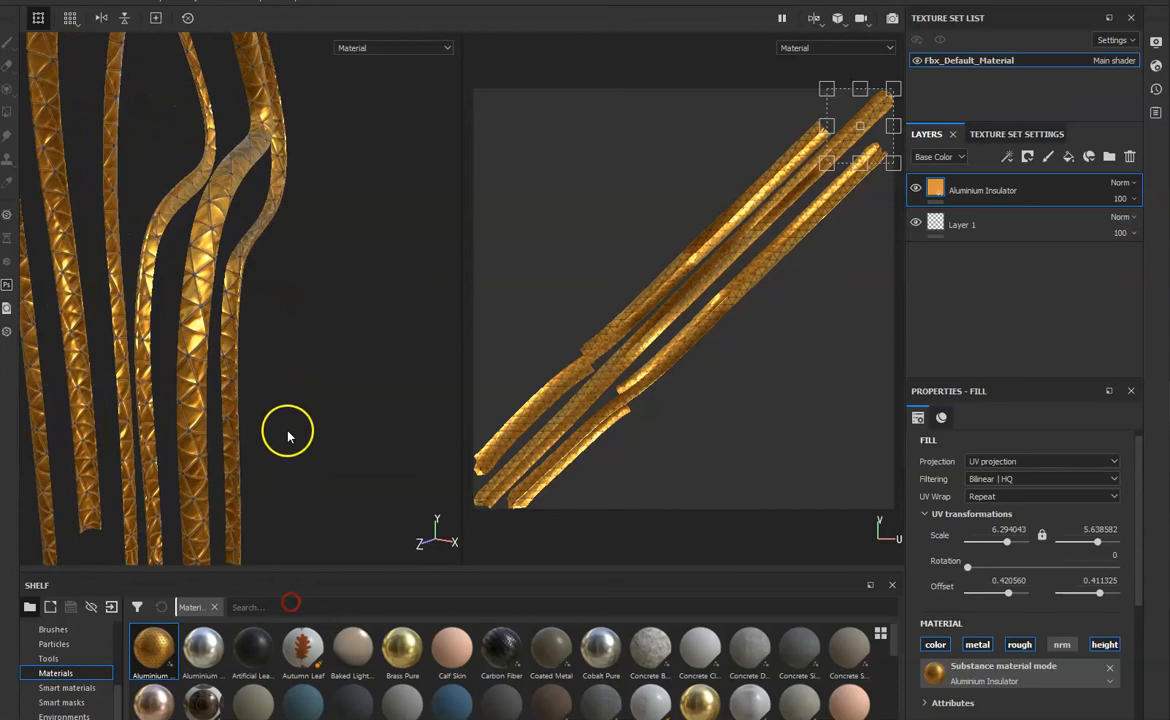
{"action": "left_click_drag", "start_coordinate": [846, 224], "coordinate": [791, 214]}
{"action": "left_click_drag", "start_coordinate": [343, 322], "coordinate": [706, 330], "text": "alt"}
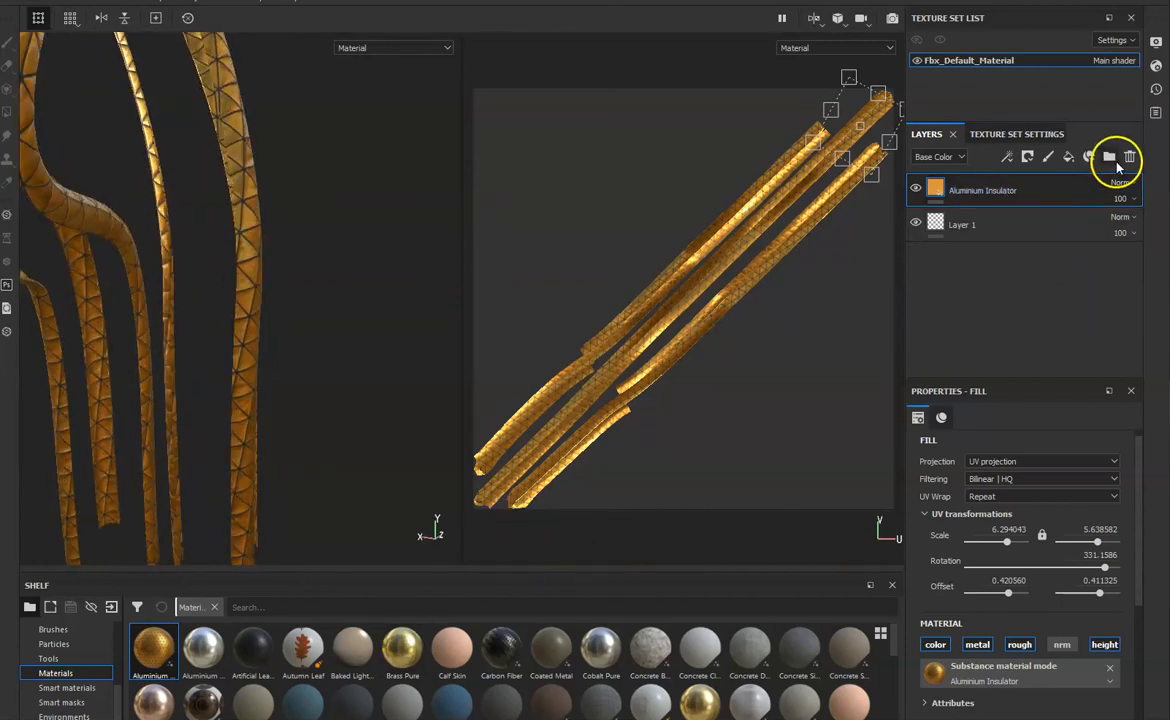
Add a folder holding a Brass Pure fill layer above Aluminium Insulator, and toggle the Aluminium Insulator layer's visibility
{"action": "left_click", "coordinate": [1109, 158]}
{"action": "left_click_drag", "start_coordinate": [402, 648], "coordinate": [1039, 193]}
{"action": "left_click_drag", "start_coordinate": [204, 353], "coordinate": [160, 368], "text": "alt"}
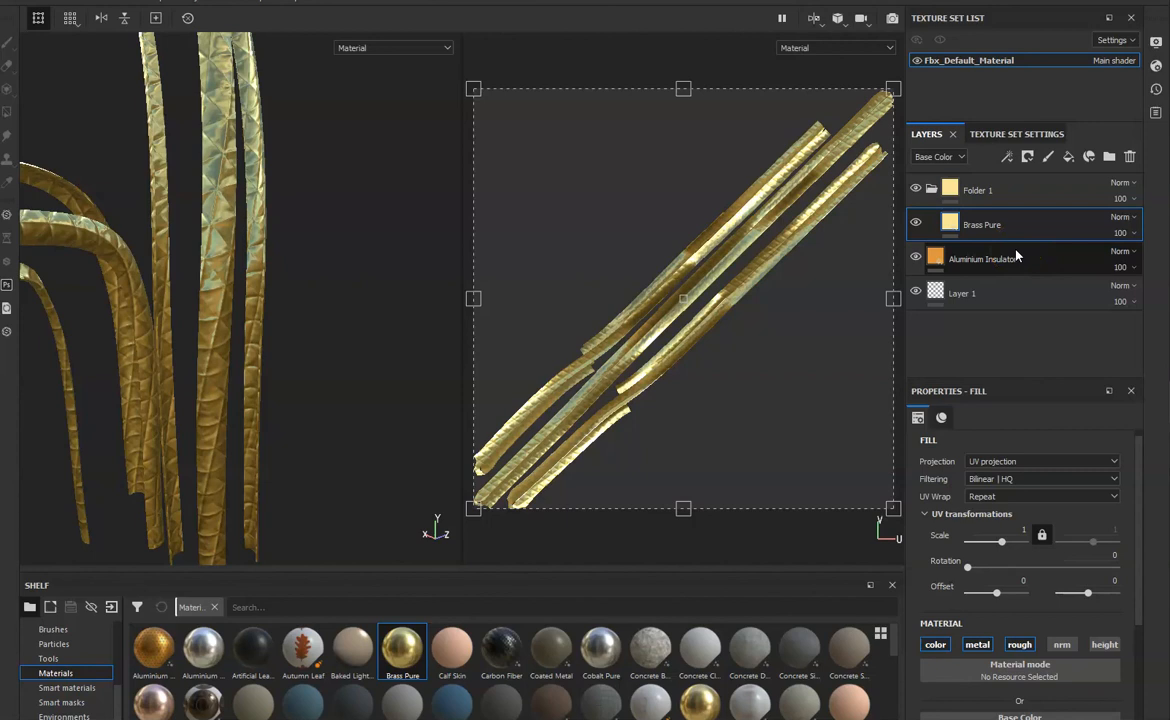
{"action": "left_click", "coordinate": [916, 259]}
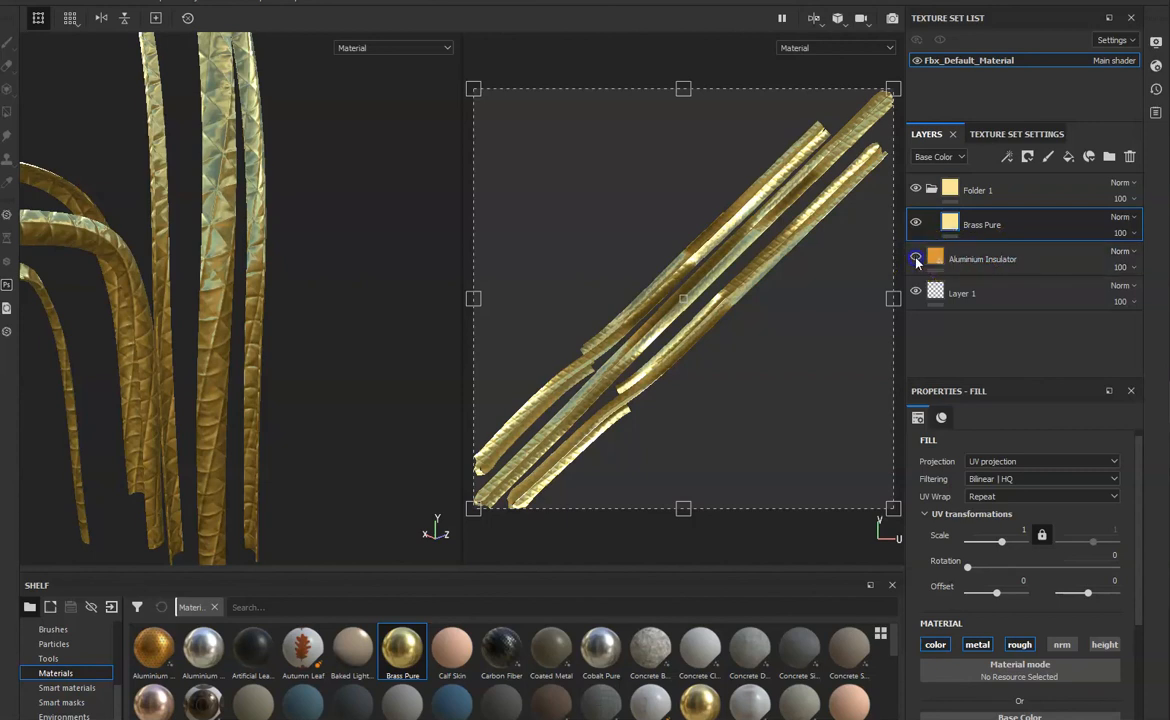